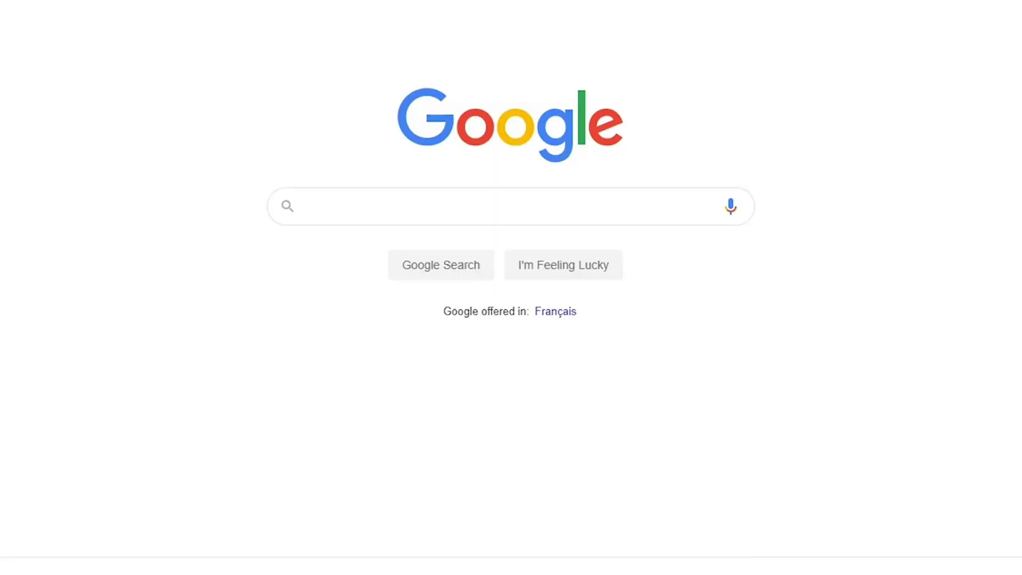
Step: Search Google for 'Veed' to reach the VEED site
text(Veed)
key(Return)
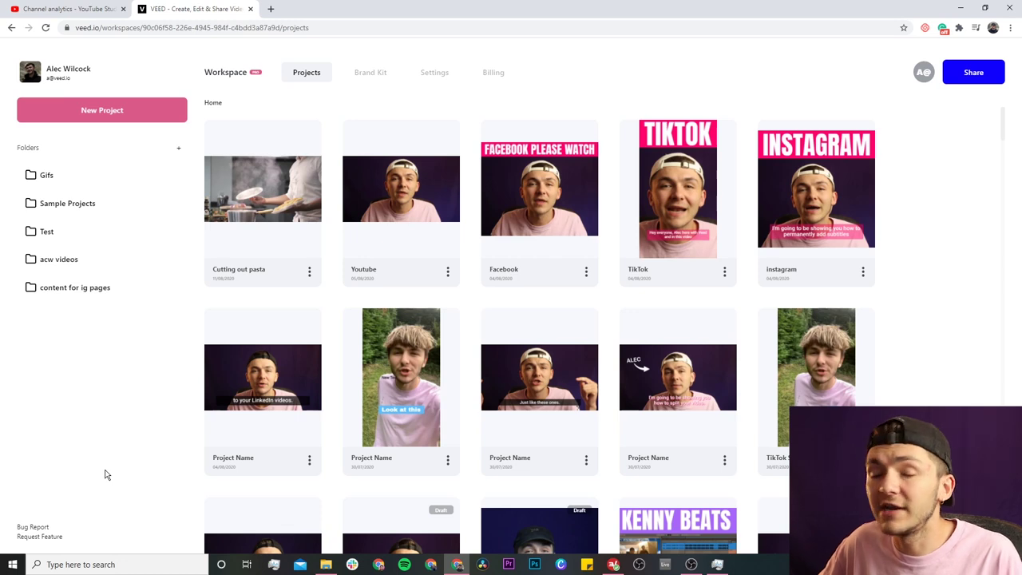
Step: Start a new project and upload Instagram Clip.mp4 into it
click(128, 115)
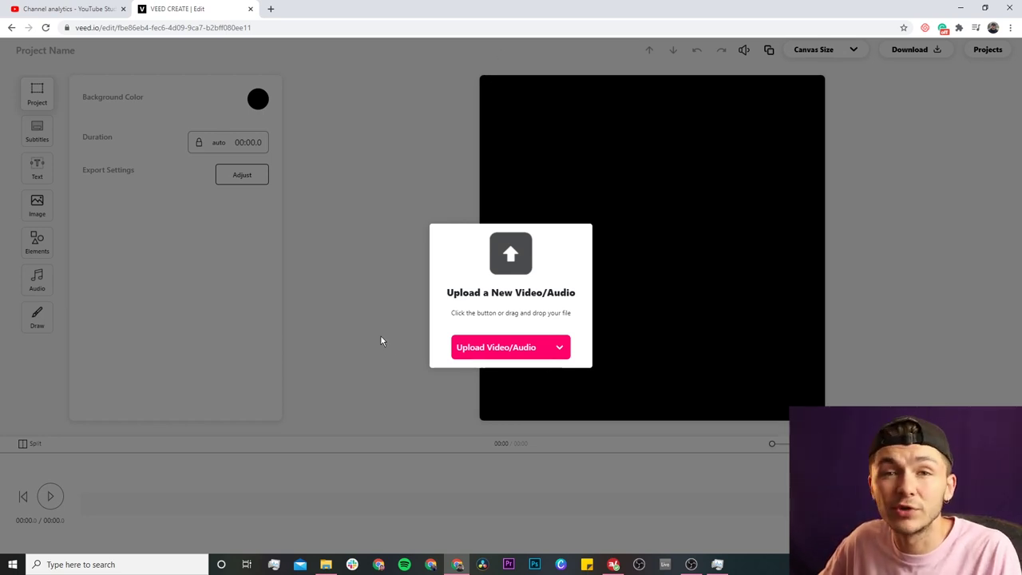
click(513, 348)
click(327, 287)
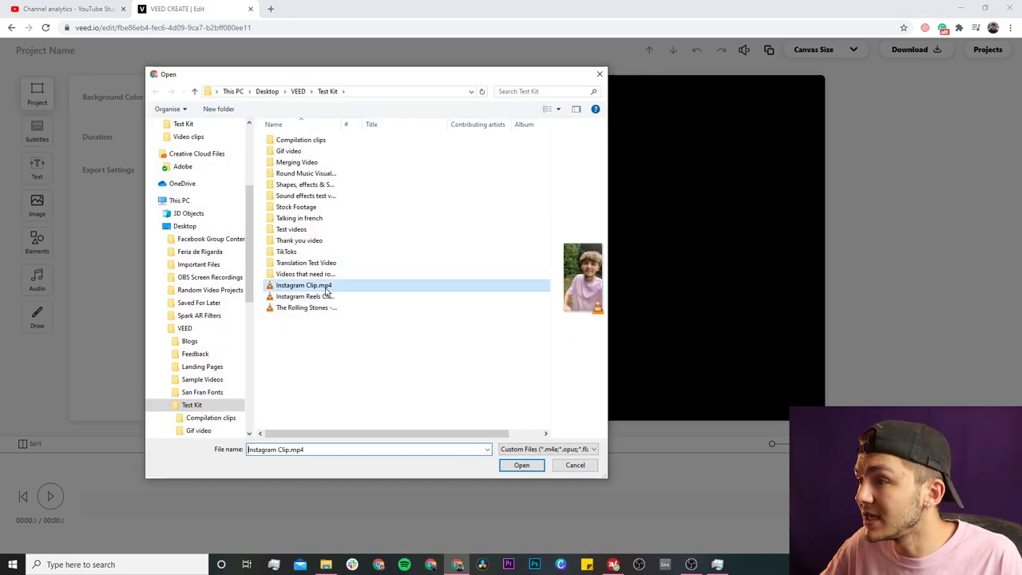
click(521, 465)
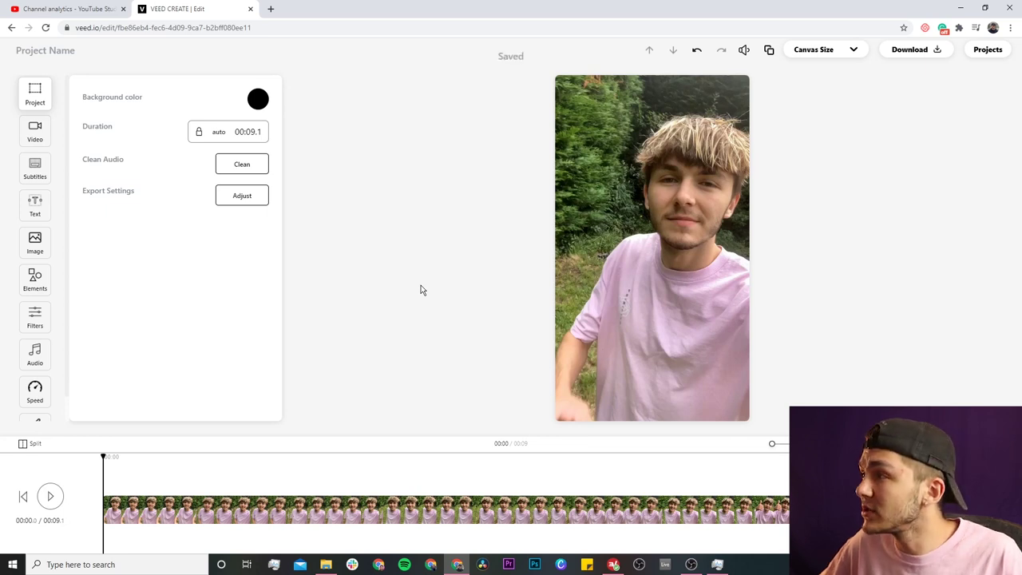
Step: Change the canvas size to TW & FB Portrait 4:5
click(824, 52)
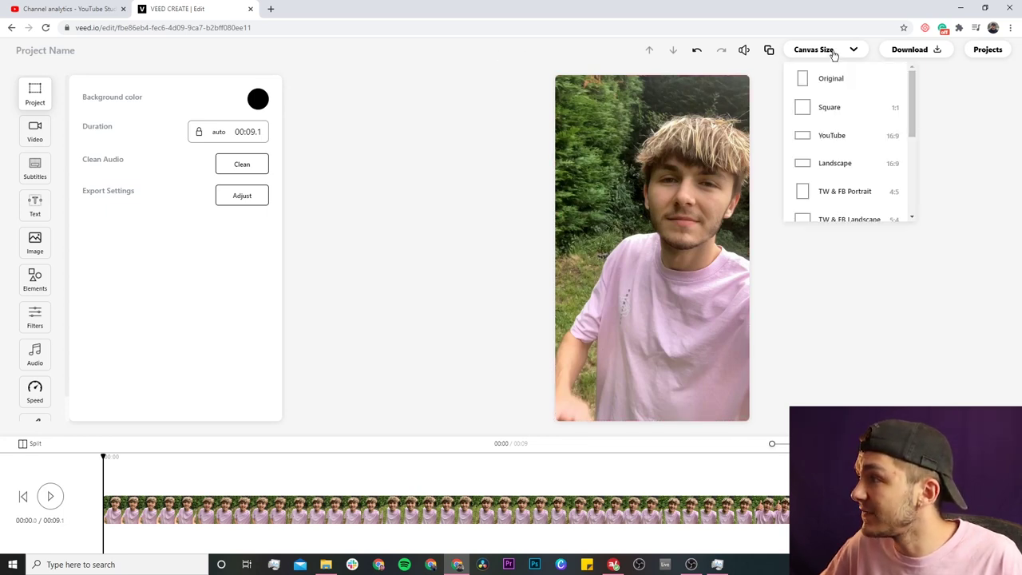
click(839, 126)
click(836, 49)
scroll(831, 136, down, 2)
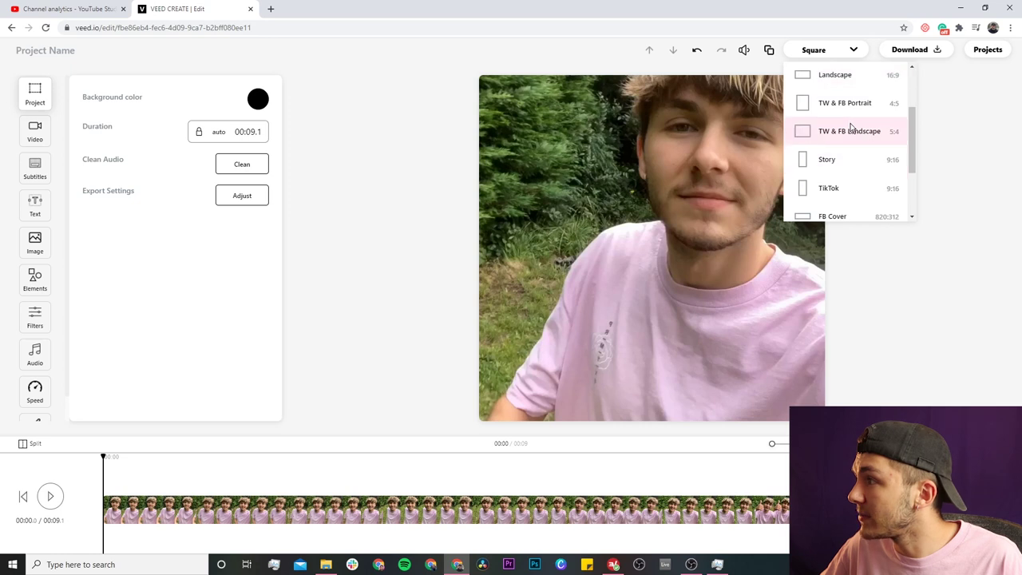
click(848, 106)
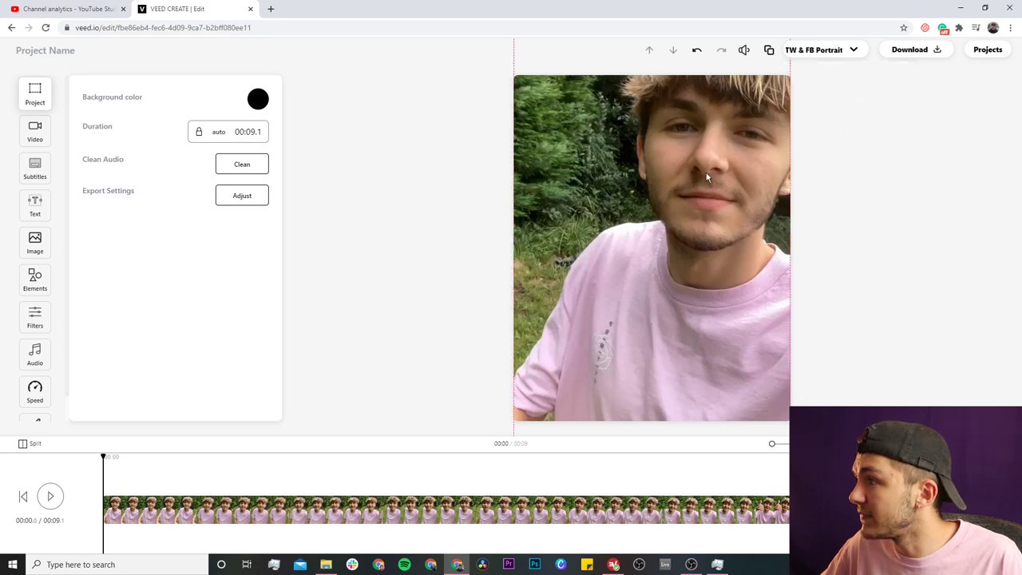
Step: Make the clip fill the frame and preview the result
click(35, 132)
click(187, 108)
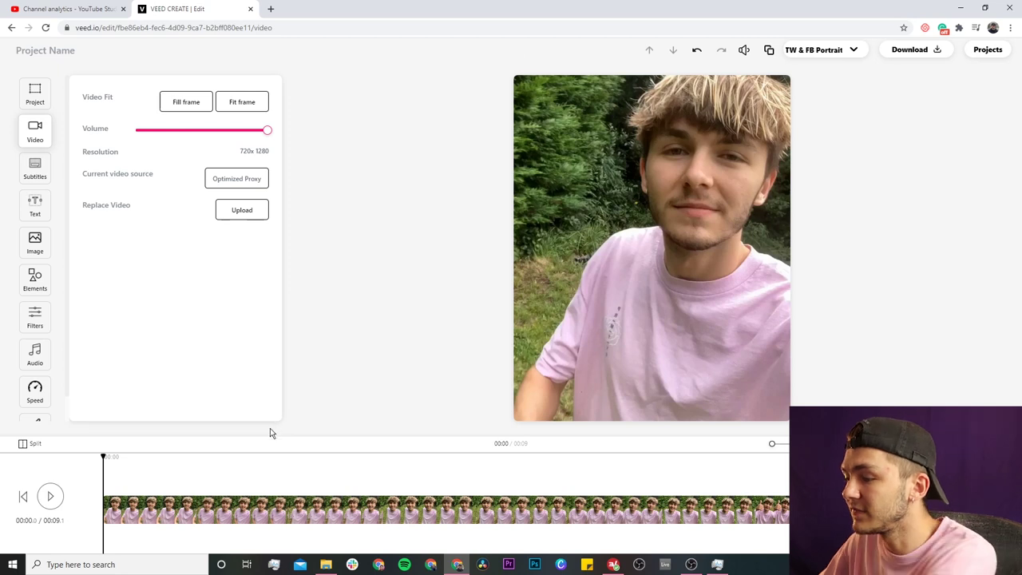
click(51, 496)
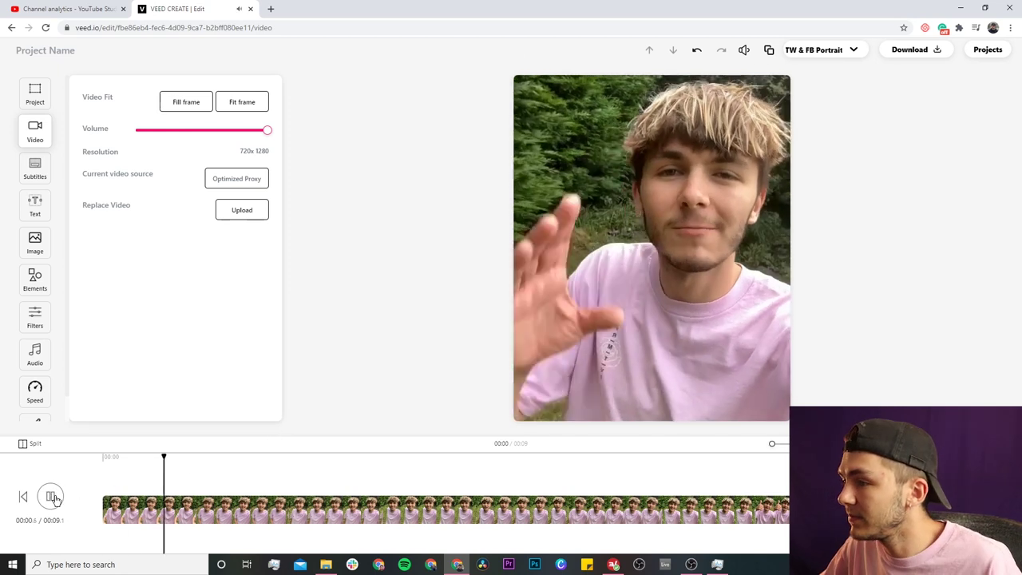
click(51, 496)
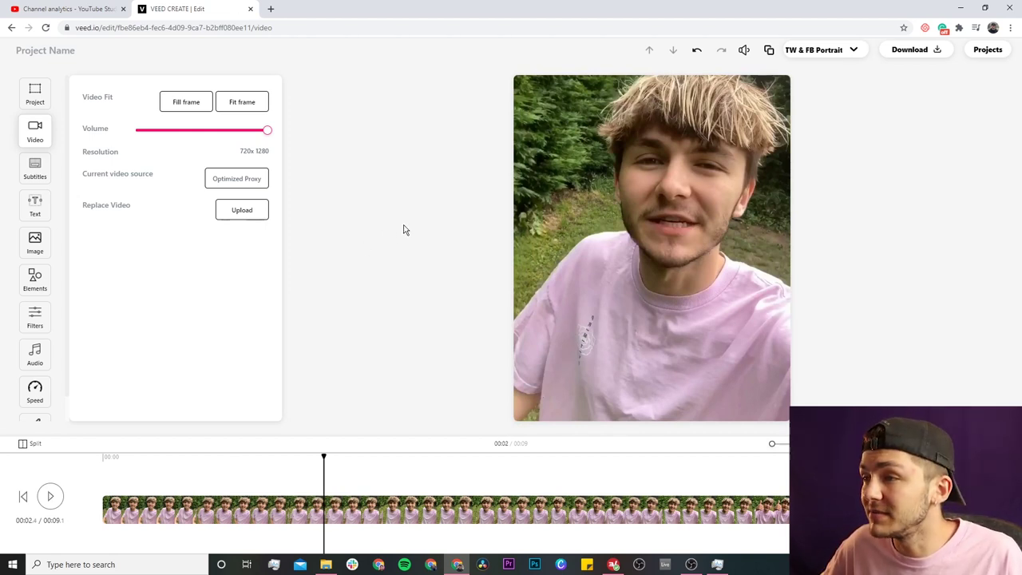
click(40, 286)
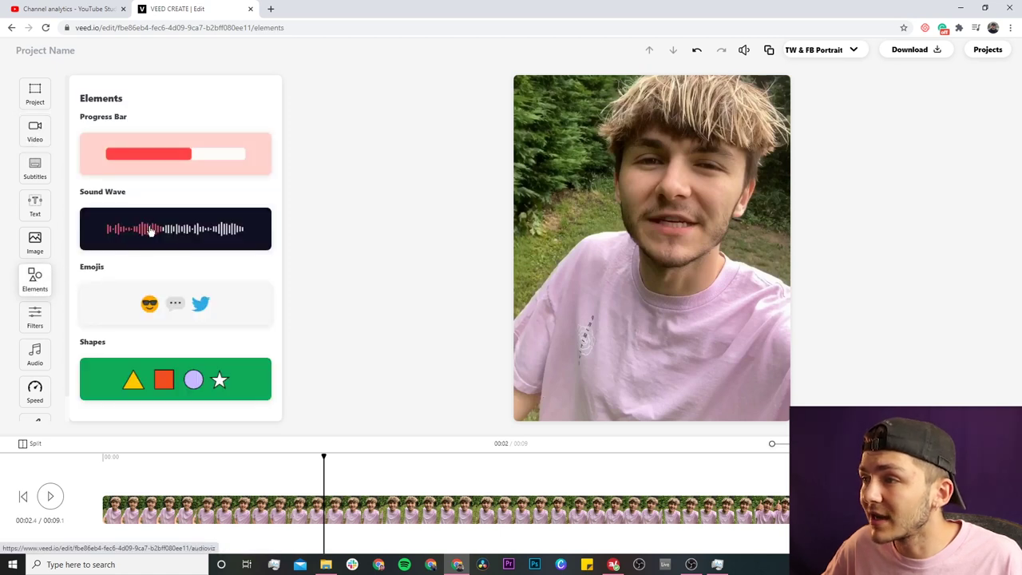
Step: Add a sound wave and preview it in the Static style
click(151, 230)
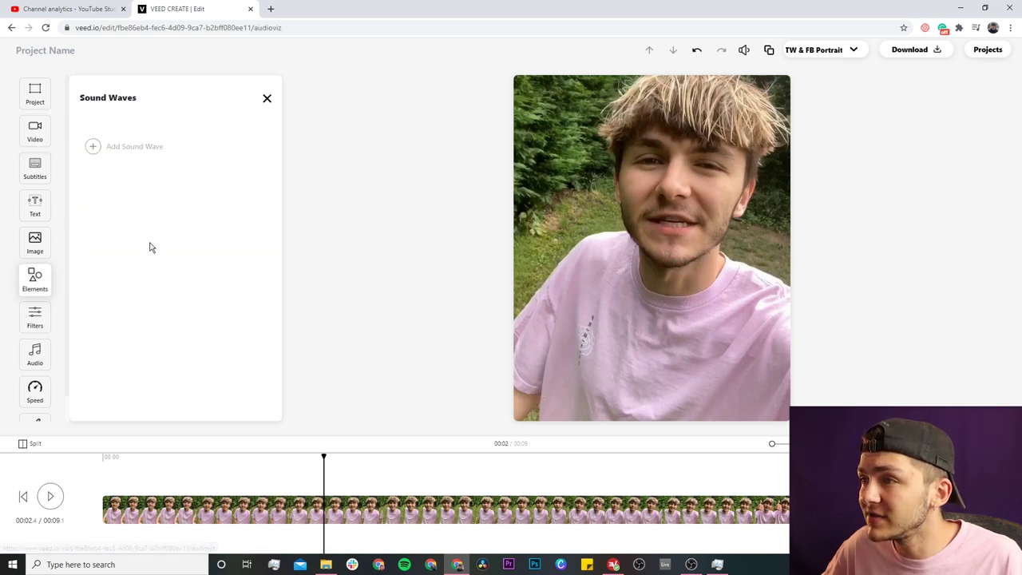
click(118, 155)
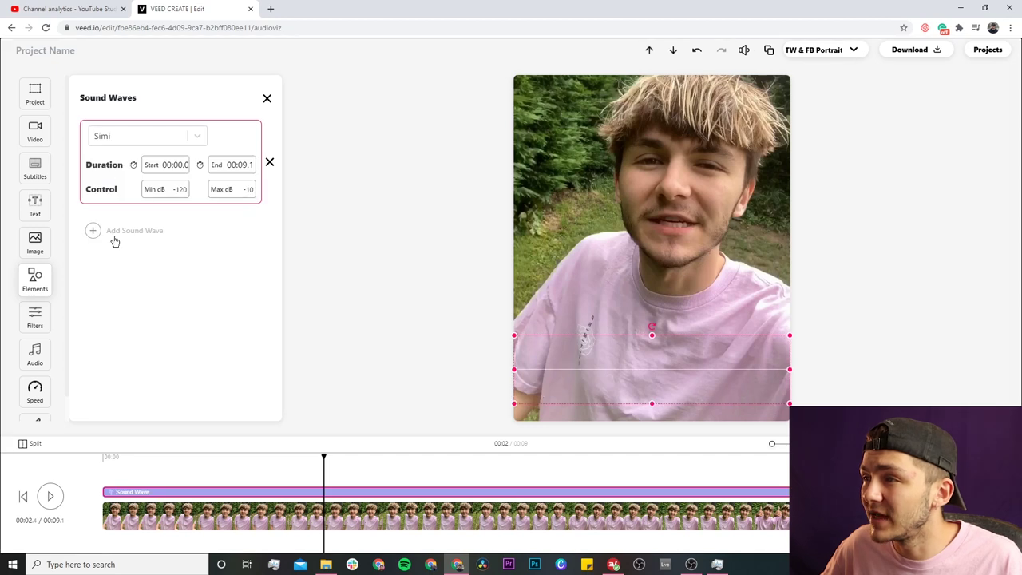
click(198, 132)
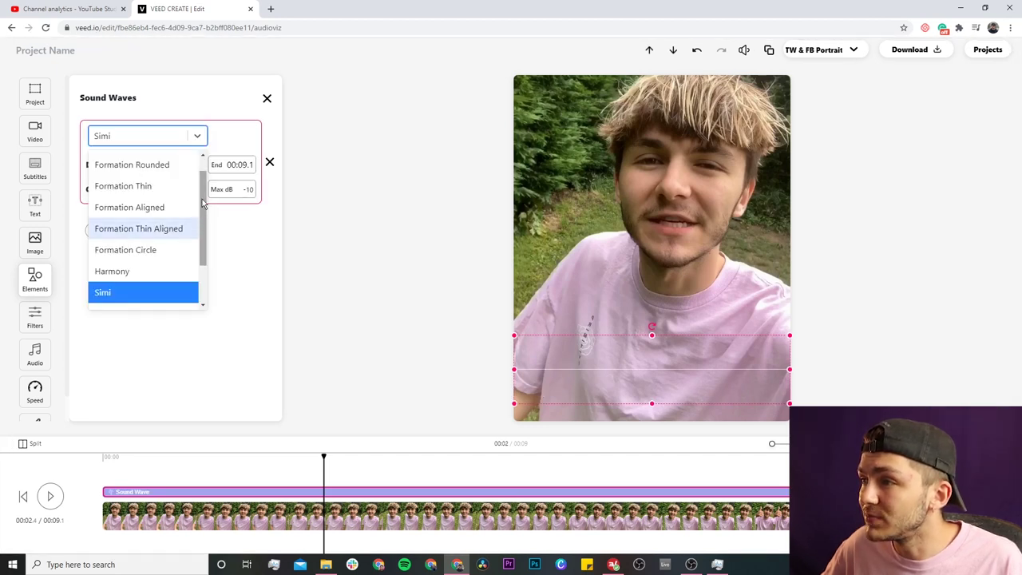
drag(203, 202, 203, 272)
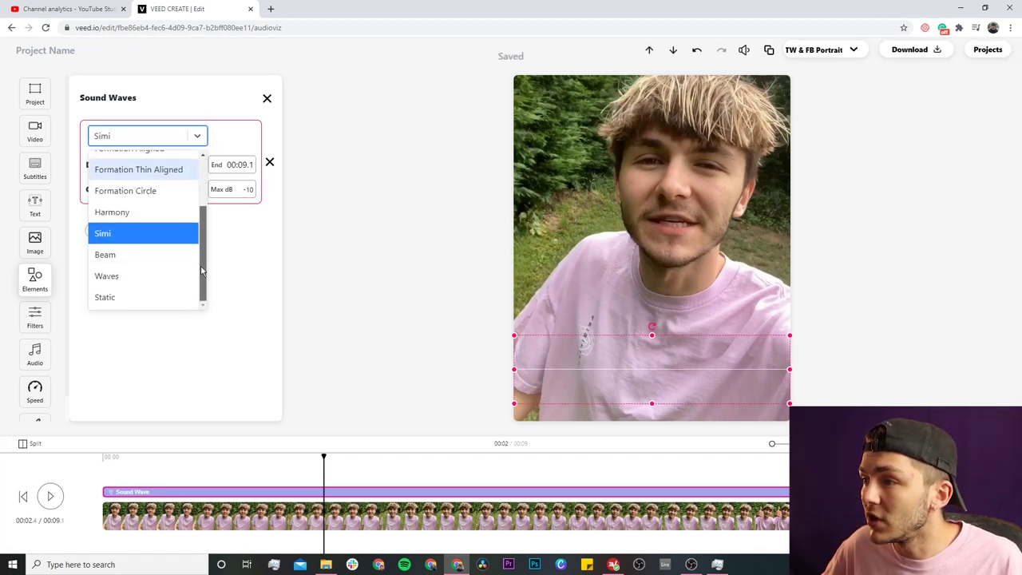
click(104, 298)
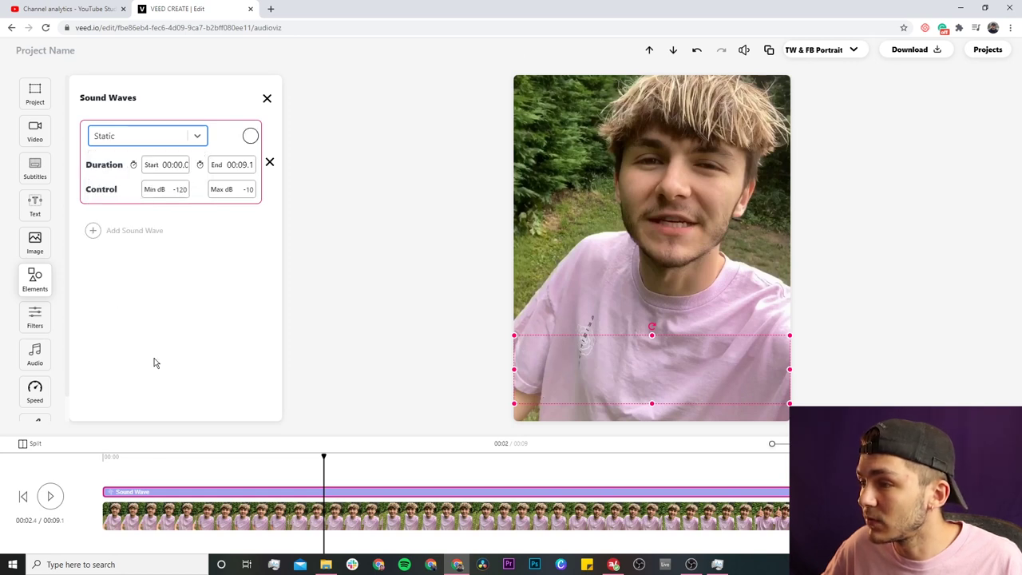
click(51, 497)
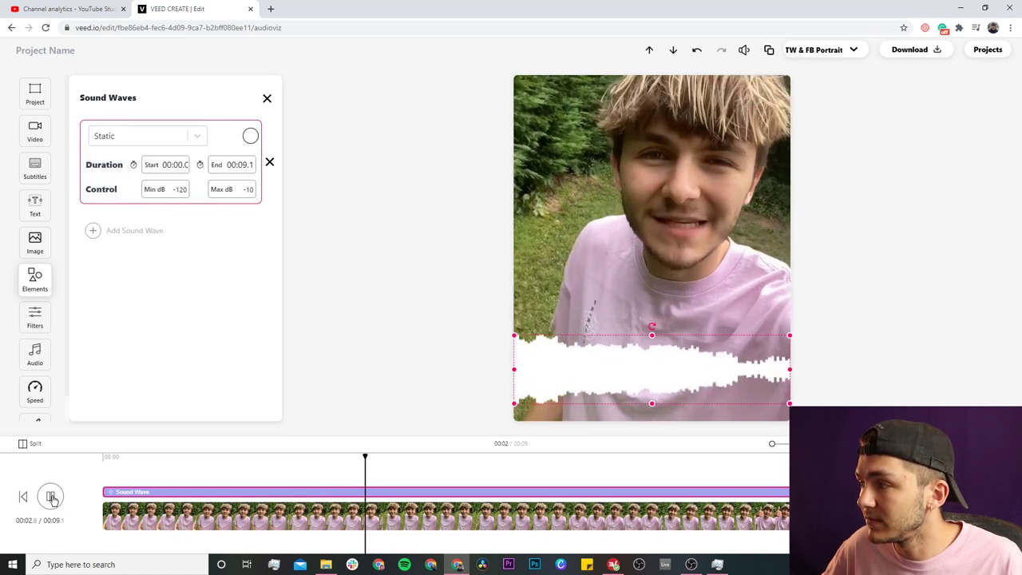
click(50, 497)
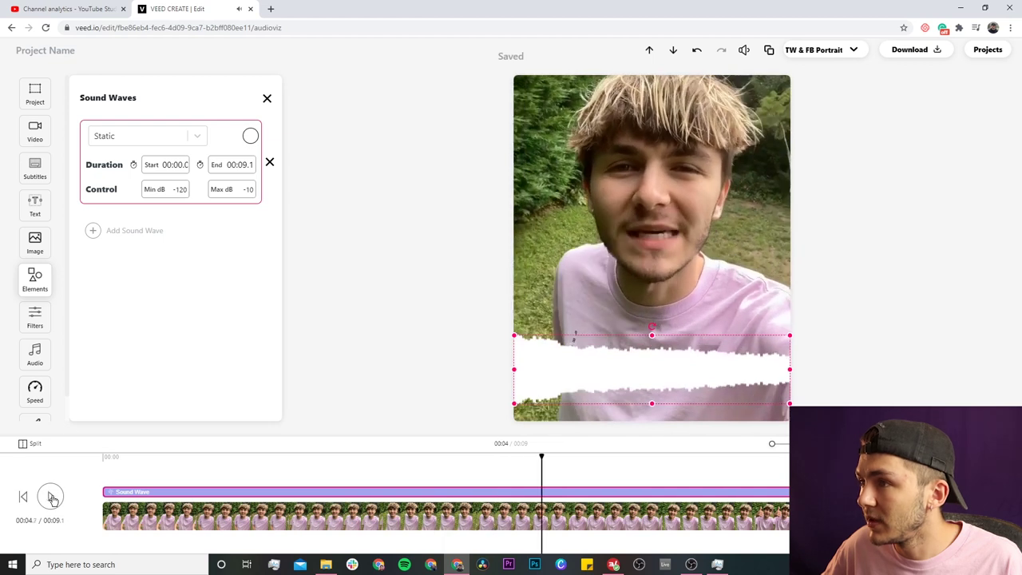
Step: Preview the Simi and Formation Rounded wave styles
click(197, 136)
click(124, 233)
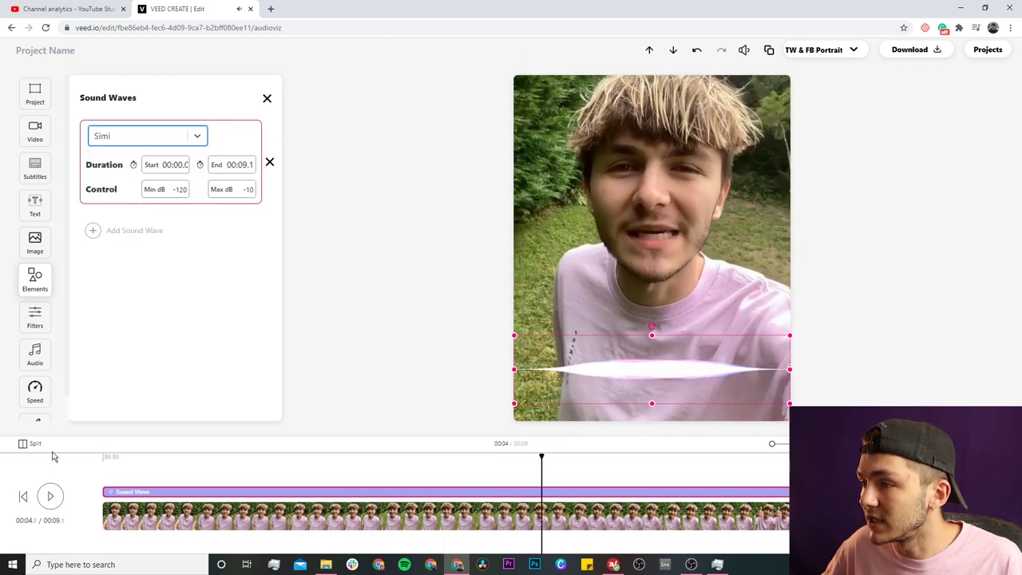
click(50, 498)
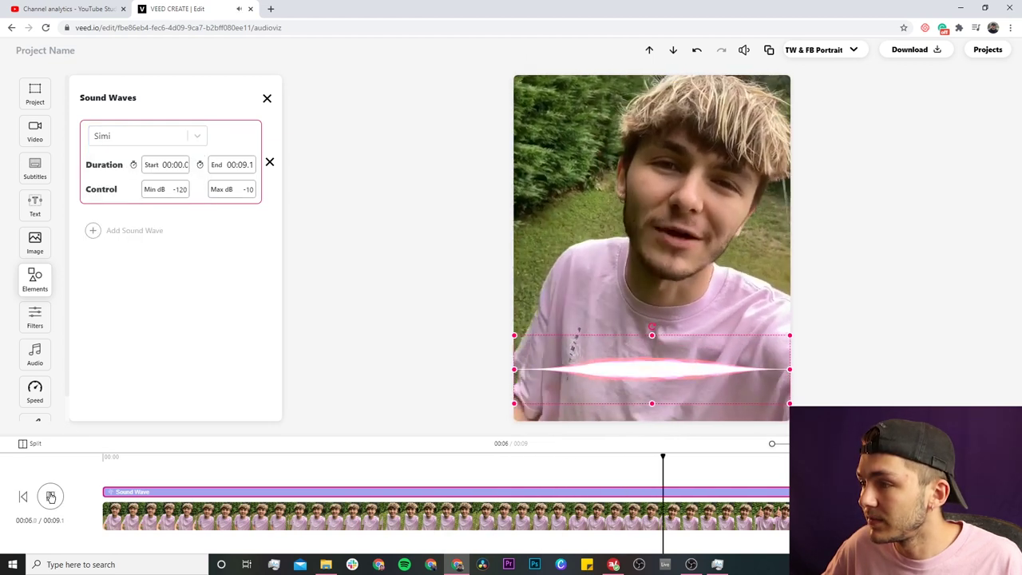
click(51, 498)
click(129, 458)
click(144, 136)
scroll(143, 191, up, 1)
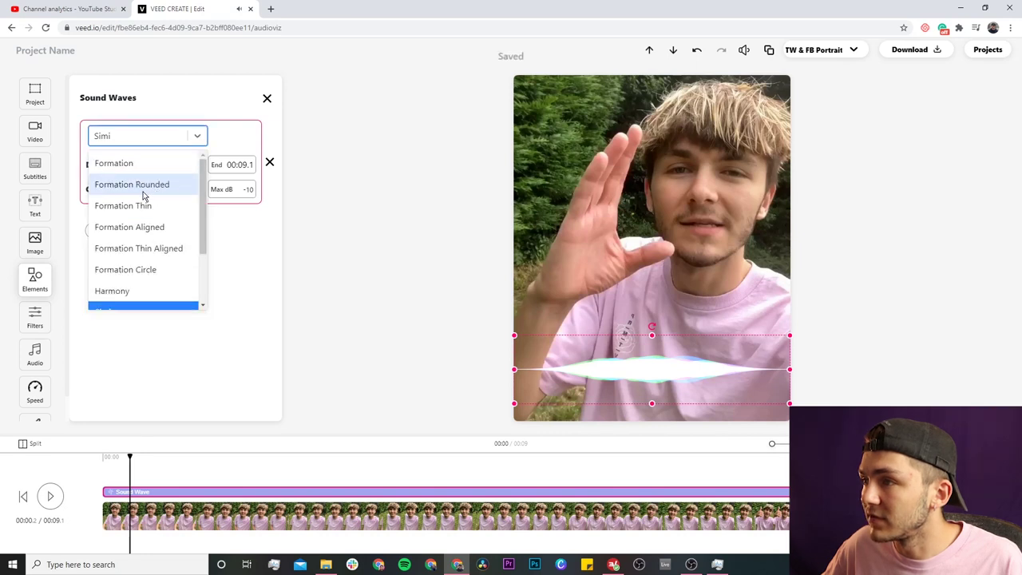
click(144, 200)
click(51, 498)
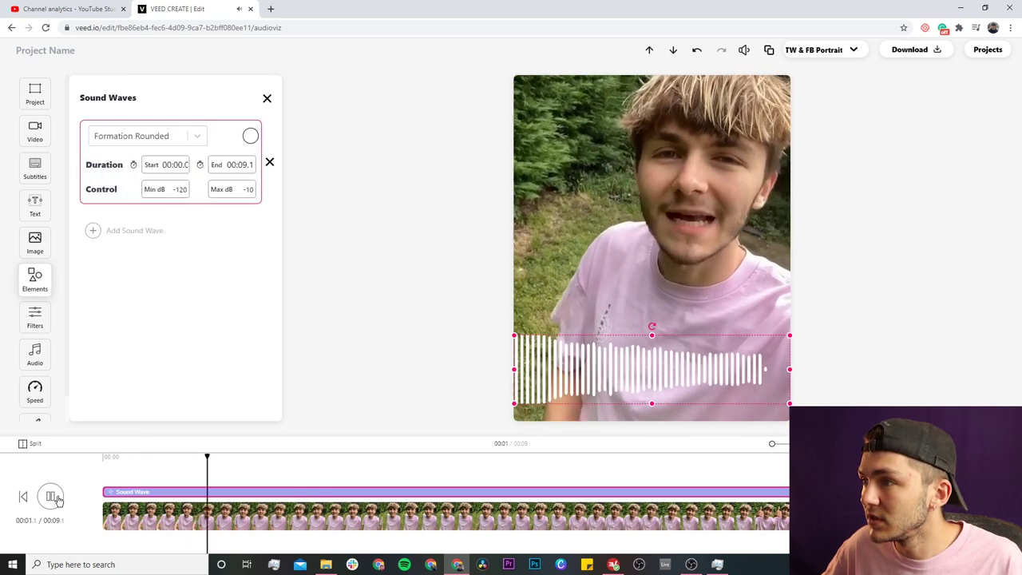
click(51, 498)
Step: Try the Formation Circle and Harmony styles, then settle on Beam
click(179, 133)
click(142, 267)
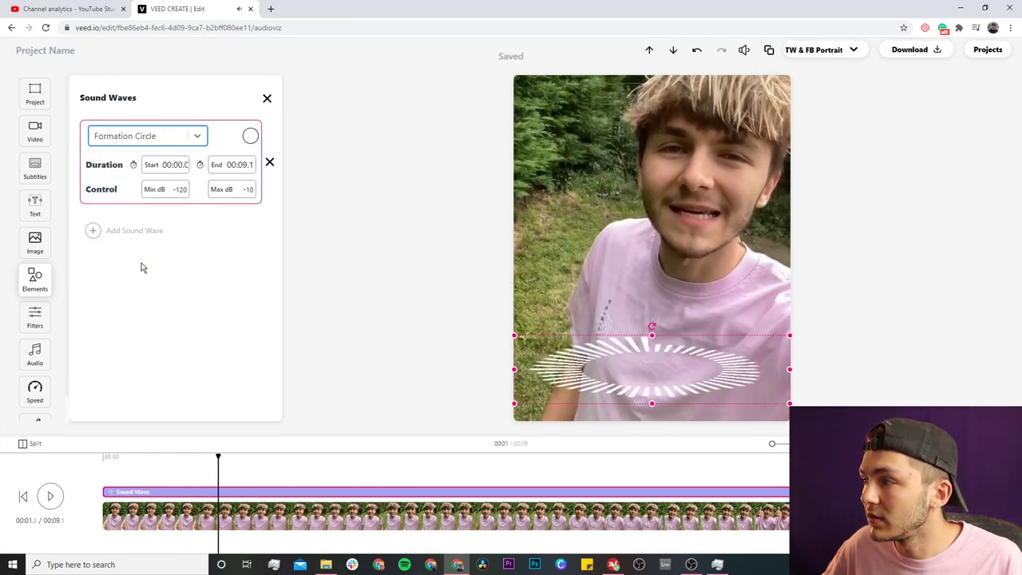
click(50, 496)
click(50, 496)
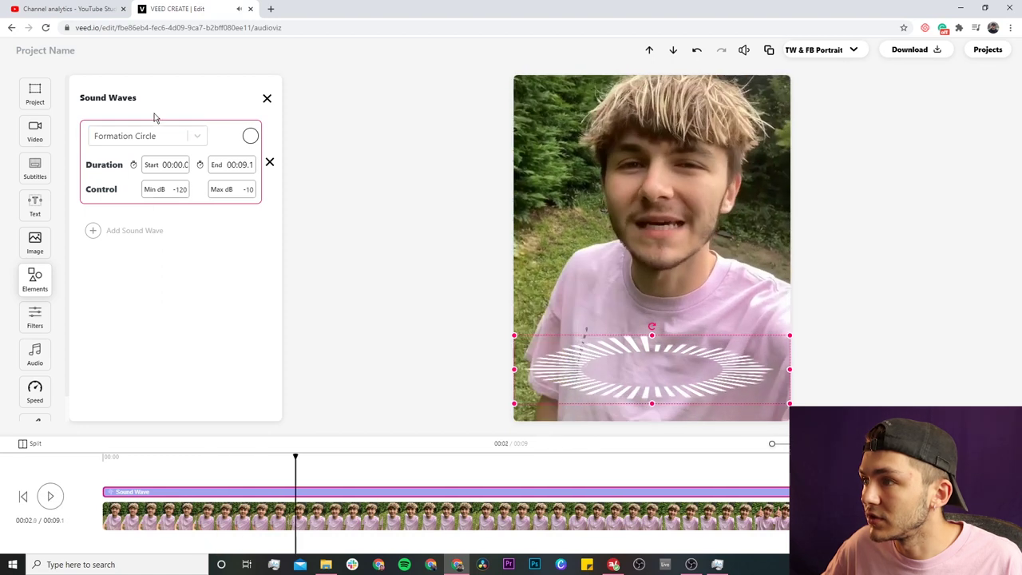
click(175, 142)
click(136, 292)
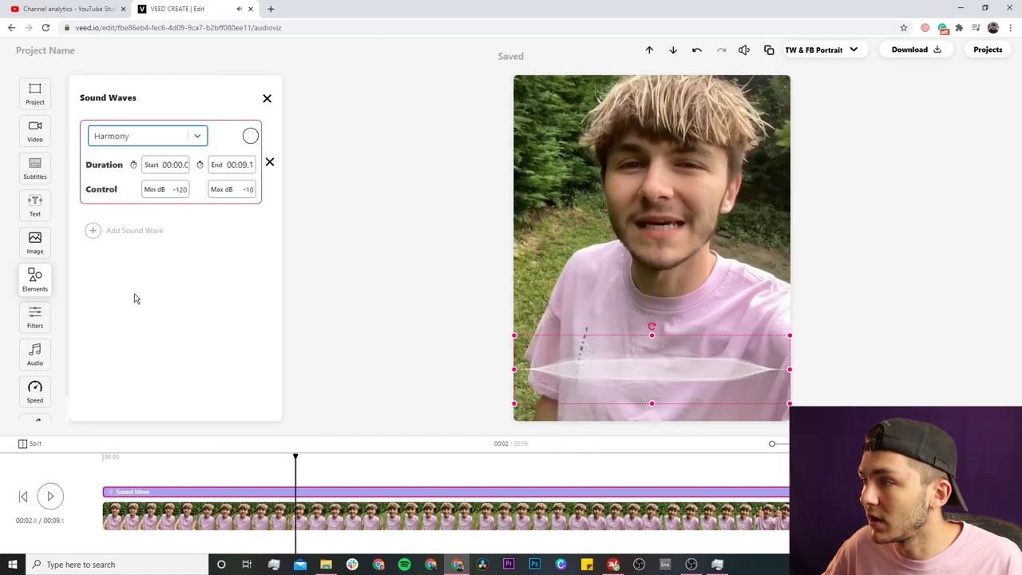
click(51, 496)
click(50, 496)
click(147, 142)
scroll(135, 240, down, 2)
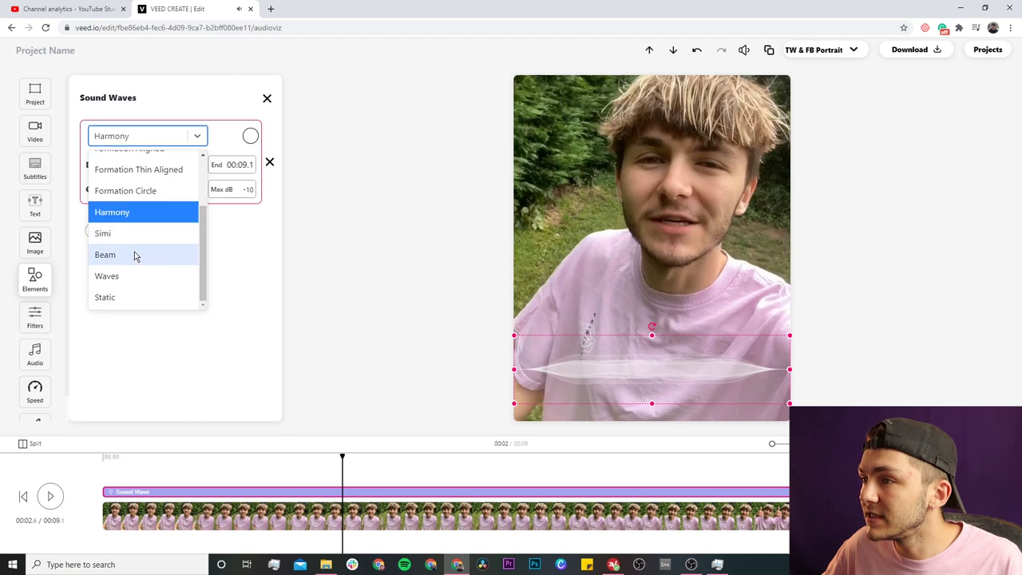
click(135, 255)
Step: Resize the Beam wave's box, raise it onto the chest and tilt it about 25°
drag(652, 336, 650, 286)
drag(514, 286, 580, 281)
drag(698, 342, 675, 317)
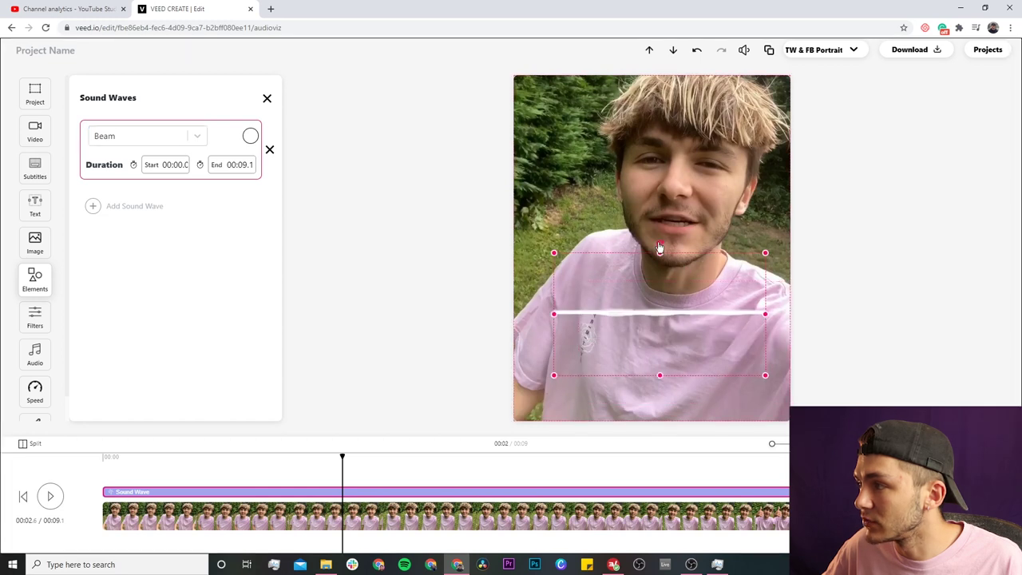
drag(663, 250, 691, 255)
Step: Colour the beam wave magenta pink and preview it
click(284, 143)
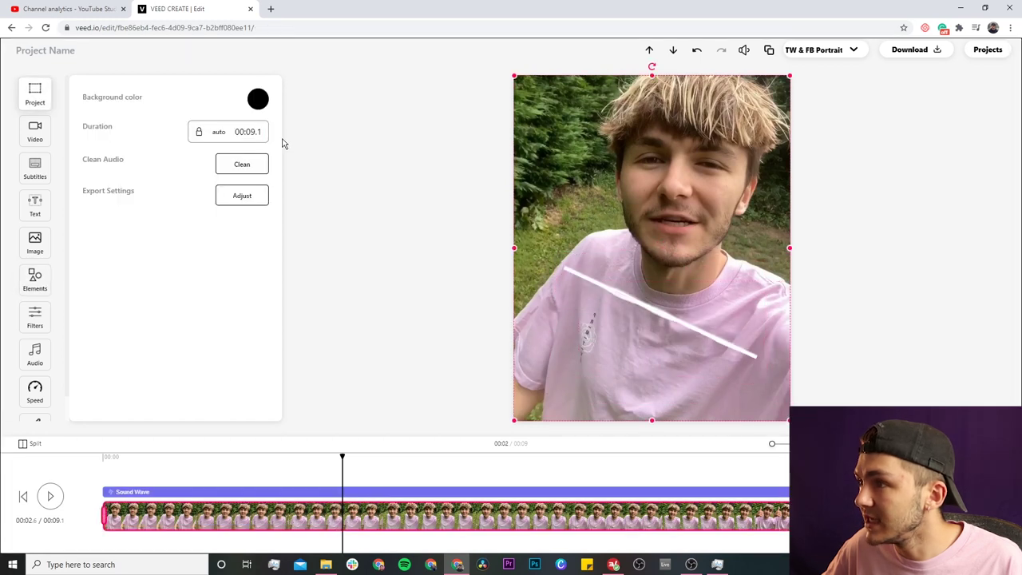
click(641, 301)
click(250, 136)
click(199, 220)
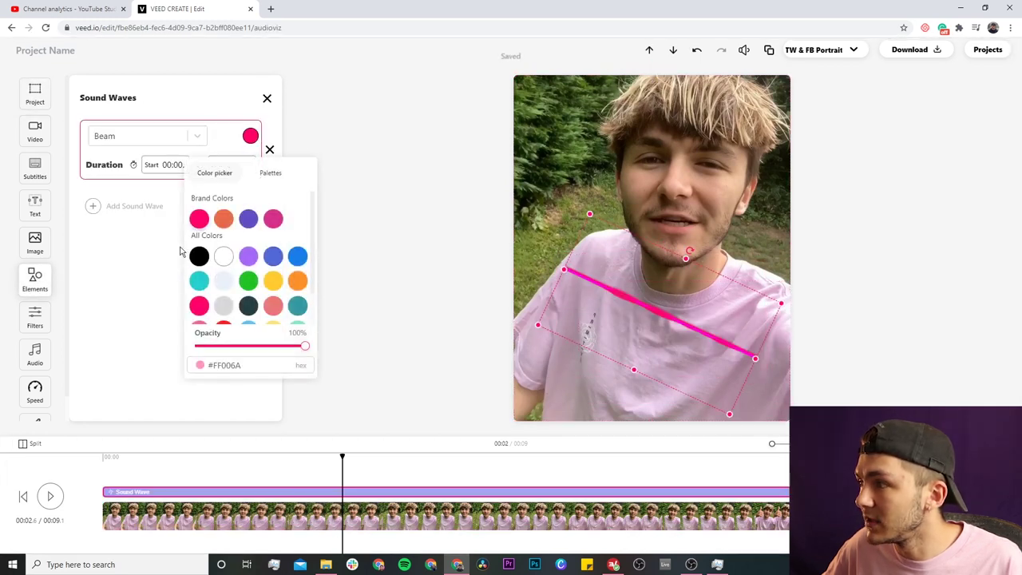
click(49, 497)
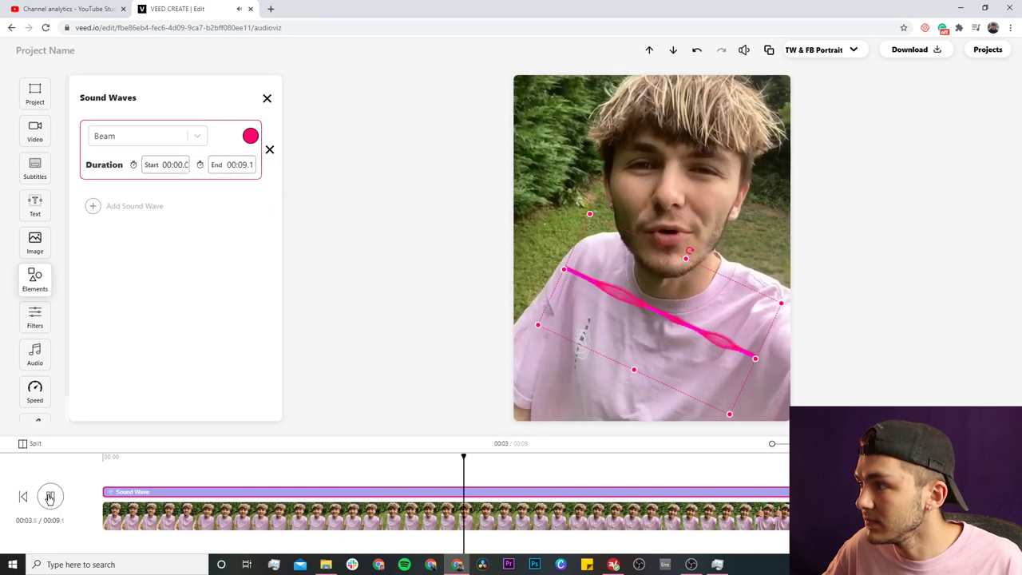
click(49, 496)
Step: Switch the wave to Formation Thin Aligned, rotate it upright and stretch it to the video's full width
click(168, 137)
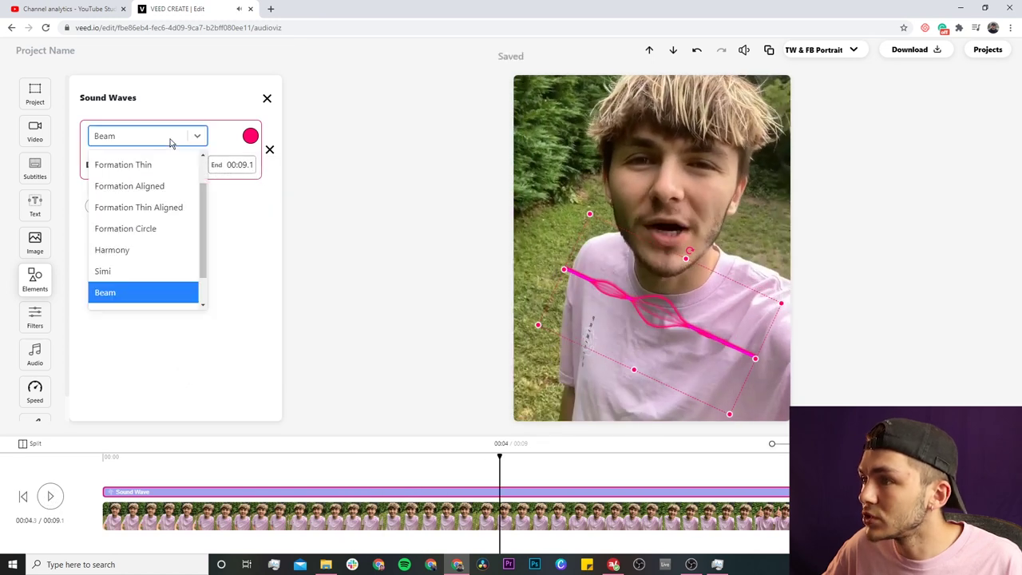
click(133, 221)
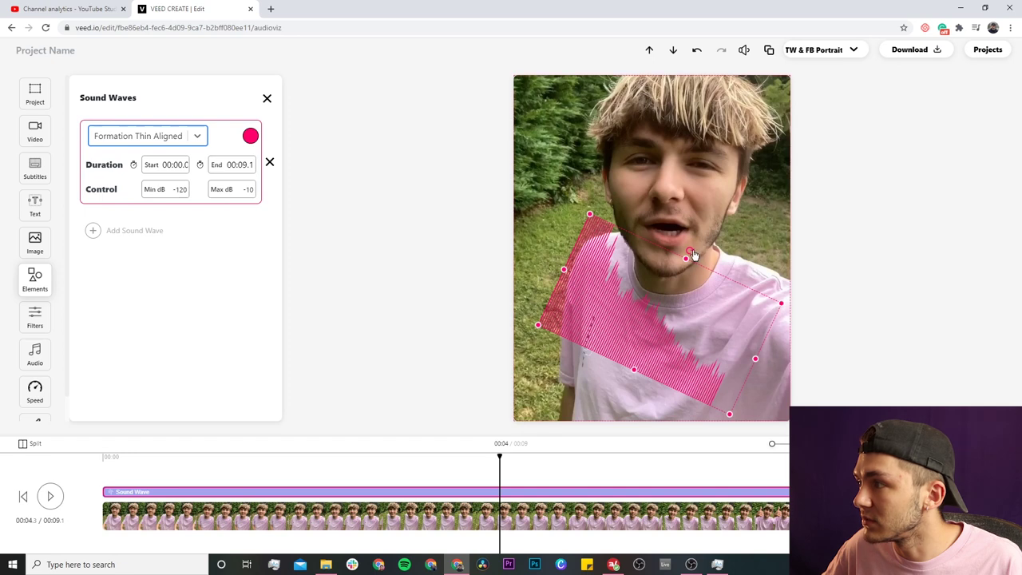
drag(689, 250, 661, 233)
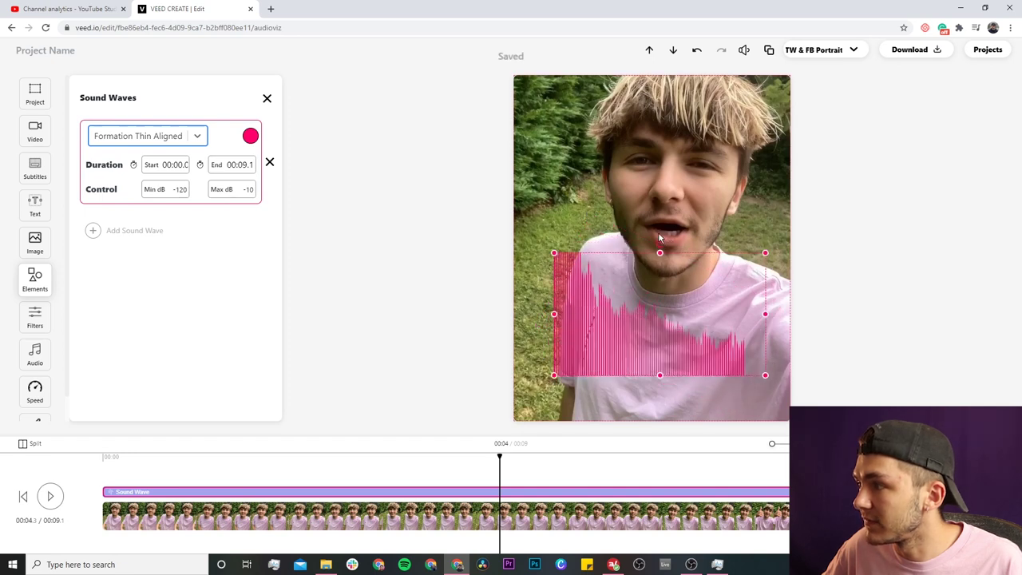
drag(554, 314, 280, 314)
drag(605, 339, 734, 343)
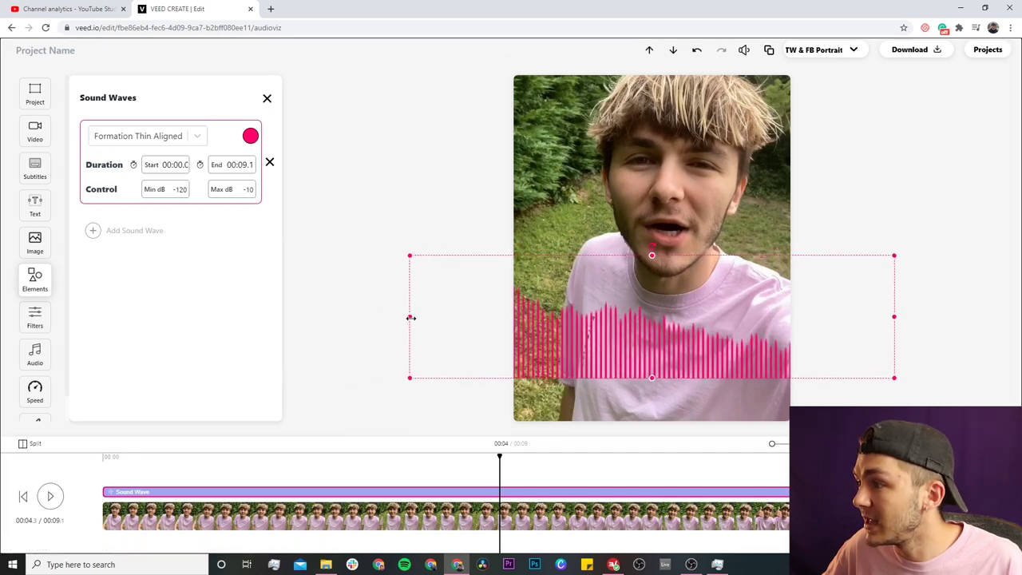
drag(410, 318, 515, 318)
drag(893, 318, 789, 322)
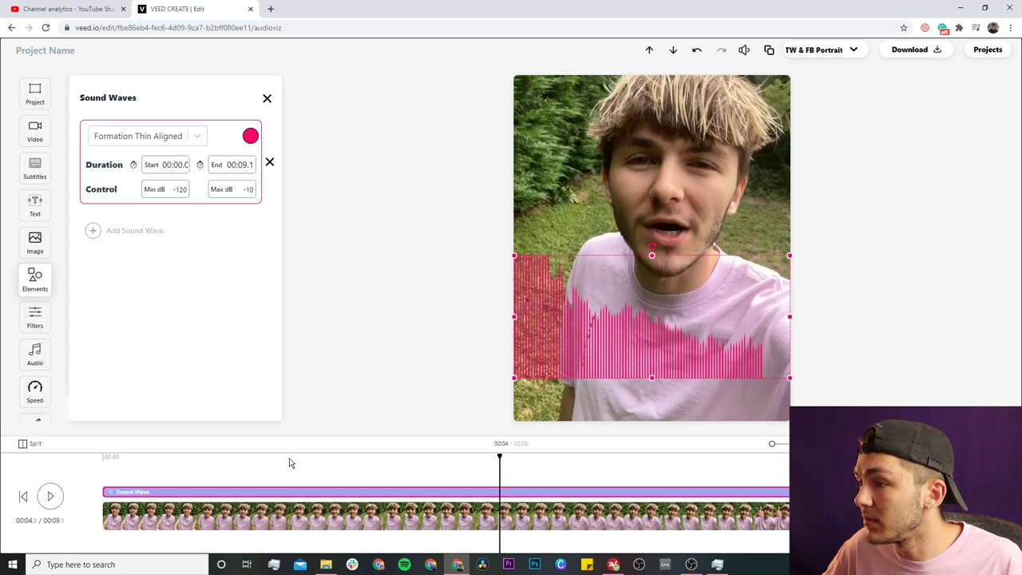
click(254, 459)
Step: Set the wave's Min dB to -110, replaying to check the bars
drag(154, 192, 198, 195)
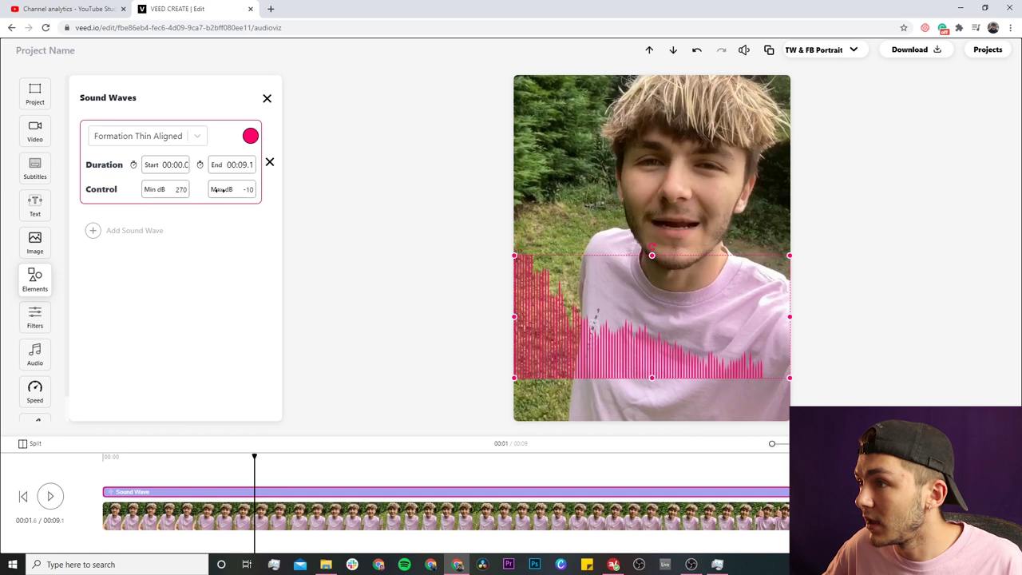
click(50, 496)
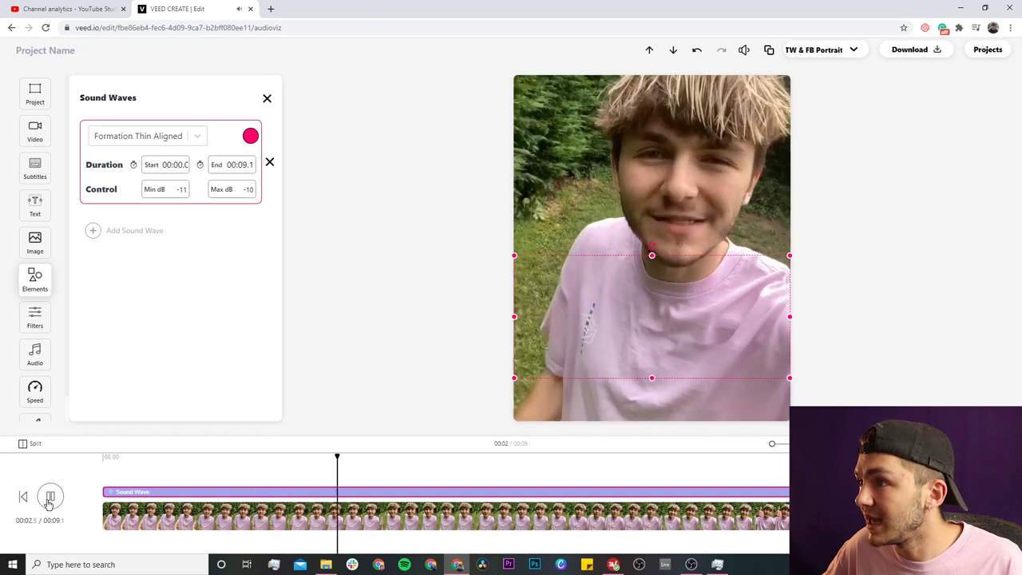
drag(136, 195, 124, 196)
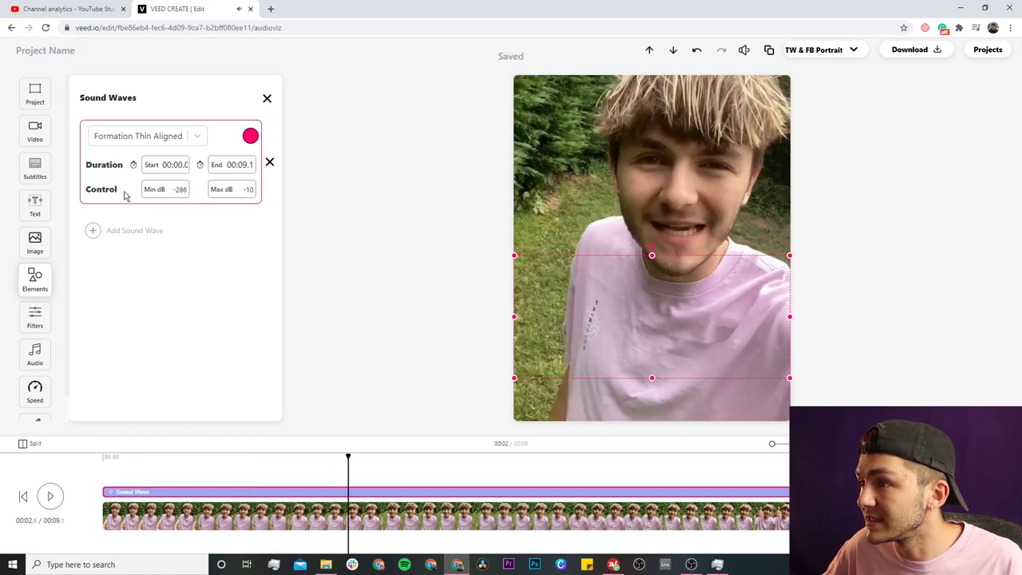
click(53, 496)
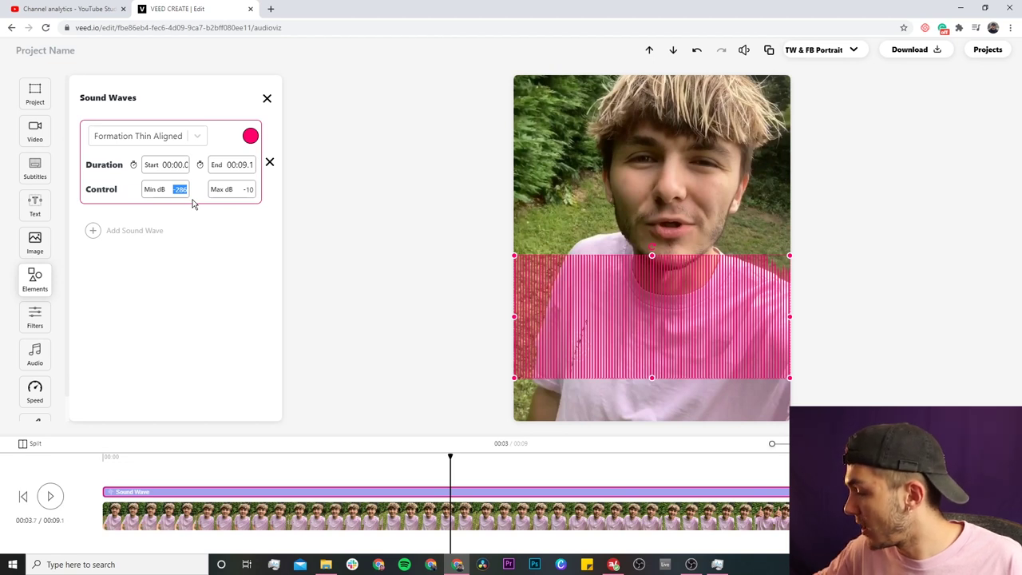
key(BackSpace)
text(-)
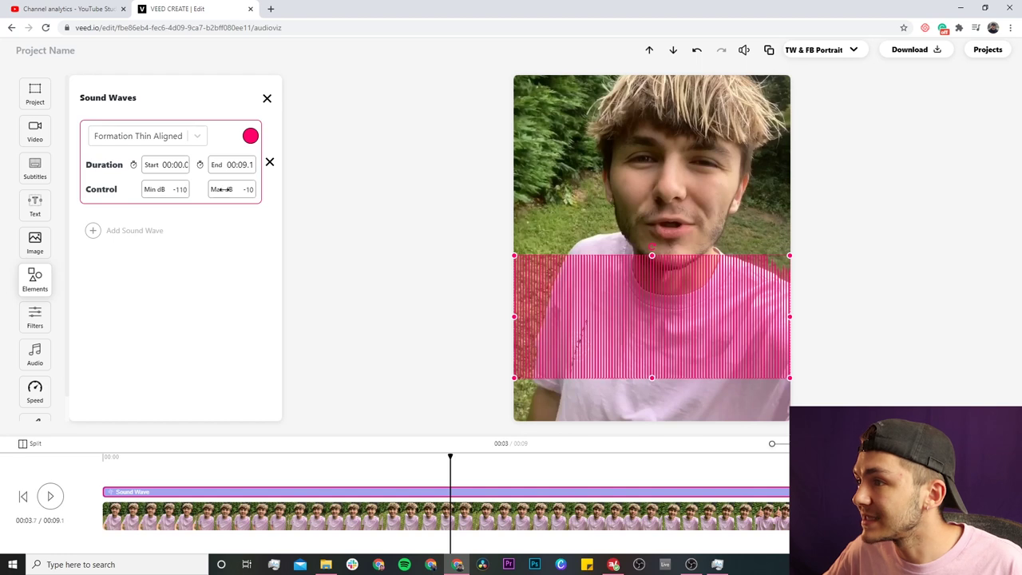
Step: Set Max dB to 205 and replay the clip to watch the bars
drag(221, 189, 216, 189)
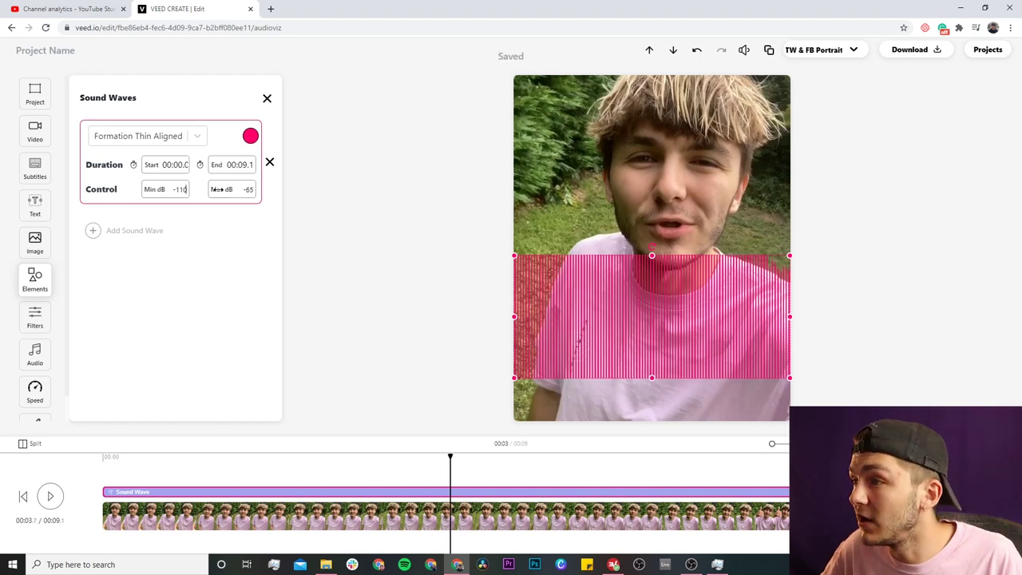
click(119, 461)
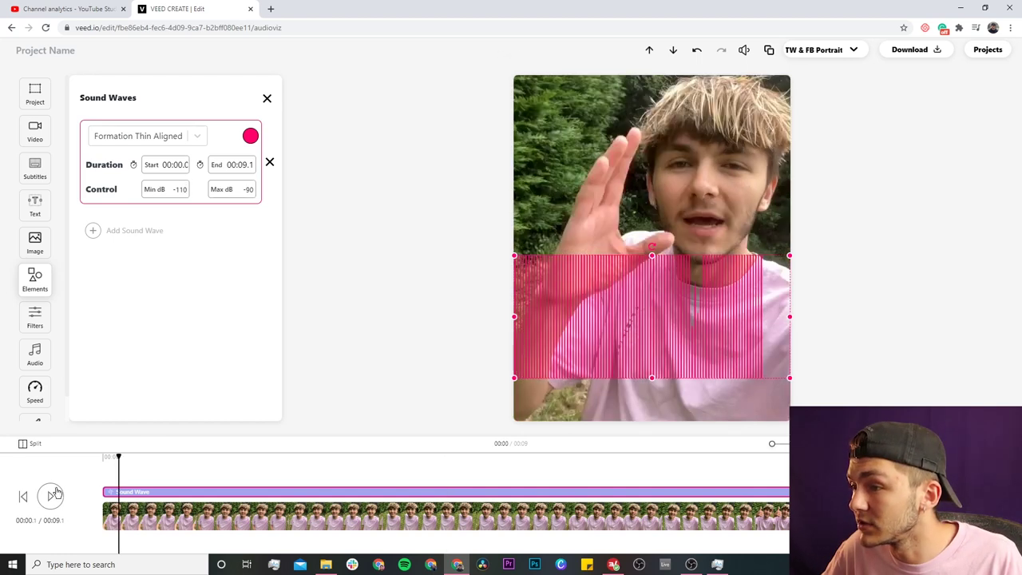
click(52, 496)
click(52, 496)
drag(218, 189, 256, 190)
click(50, 497)
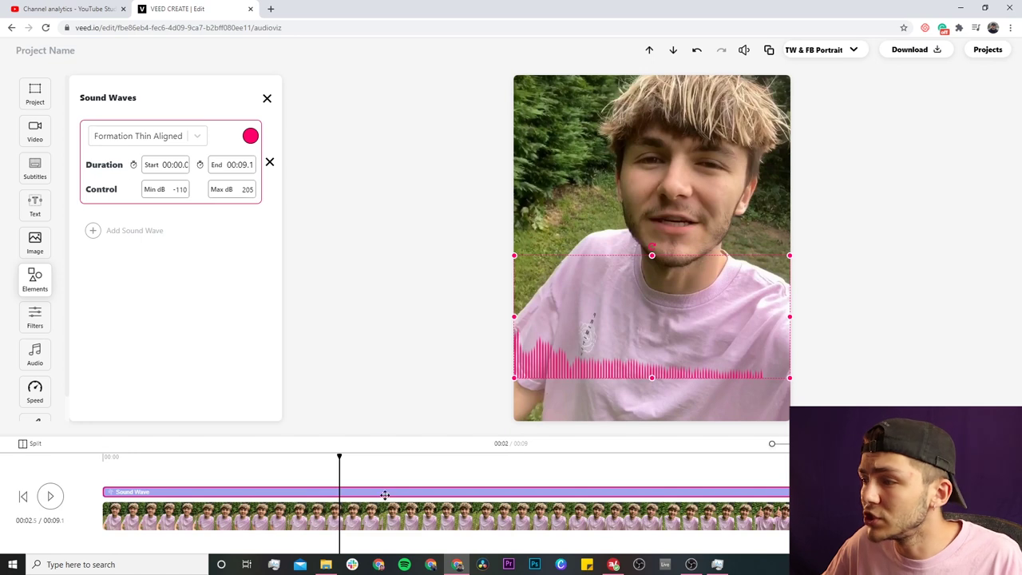
Step: Trim the pink spectrum on the timeline to run from 00:01.3 to 00:07.1
drag(315, 459, 258, 461)
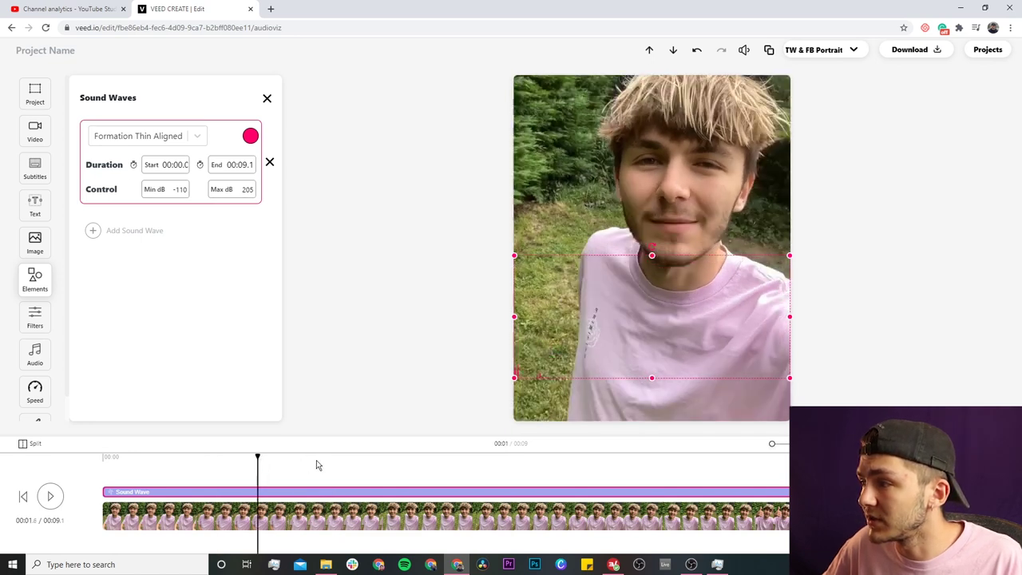
click(712, 461)
click(49, 496)
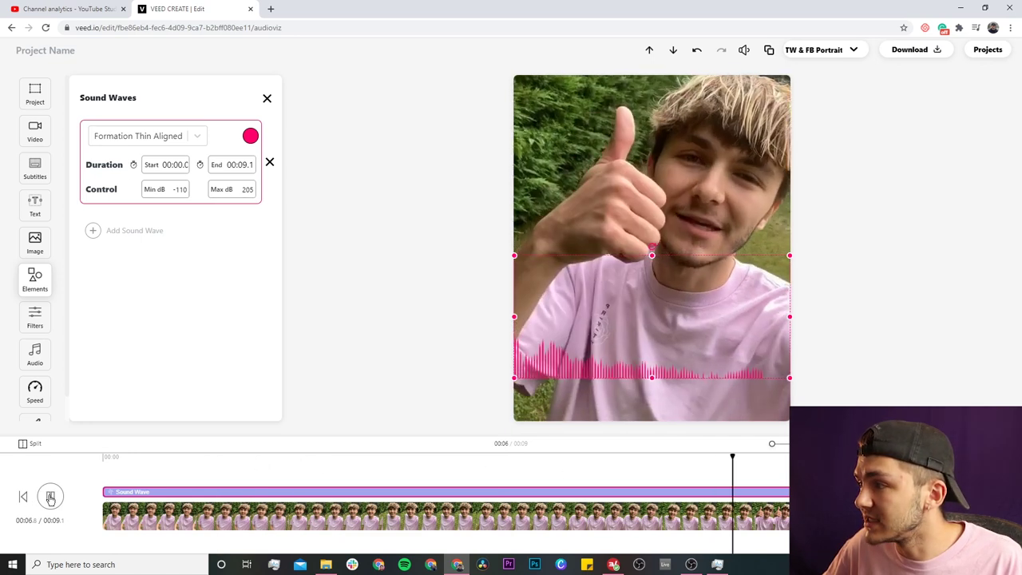
click(199, 165)
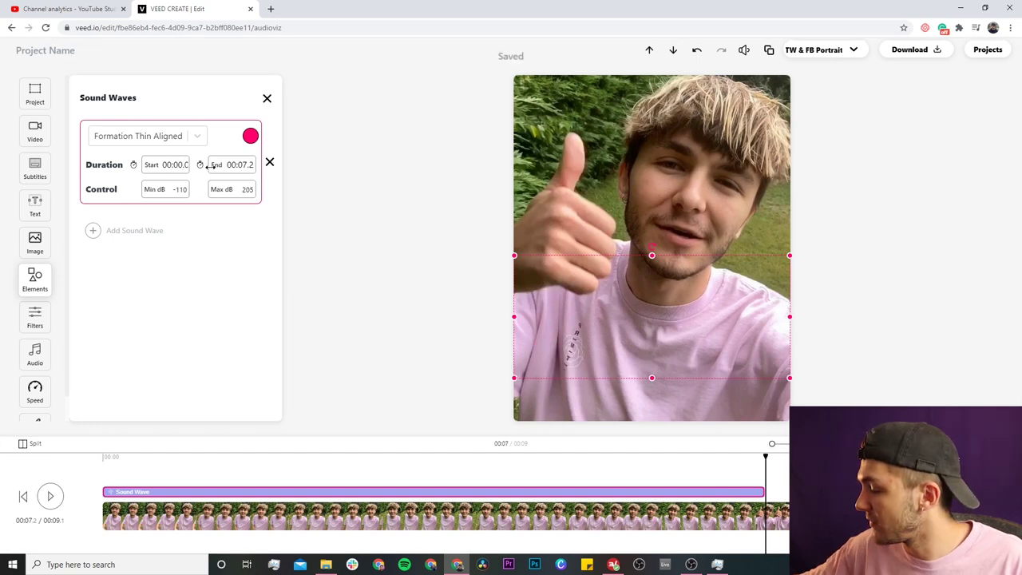
text(2)
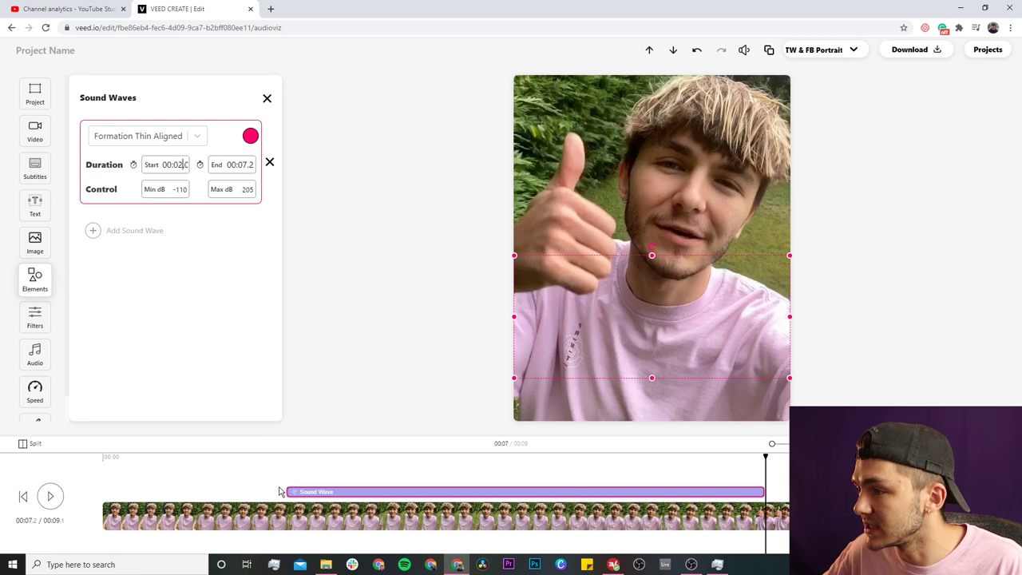
drag(289, 494, 229, 492)
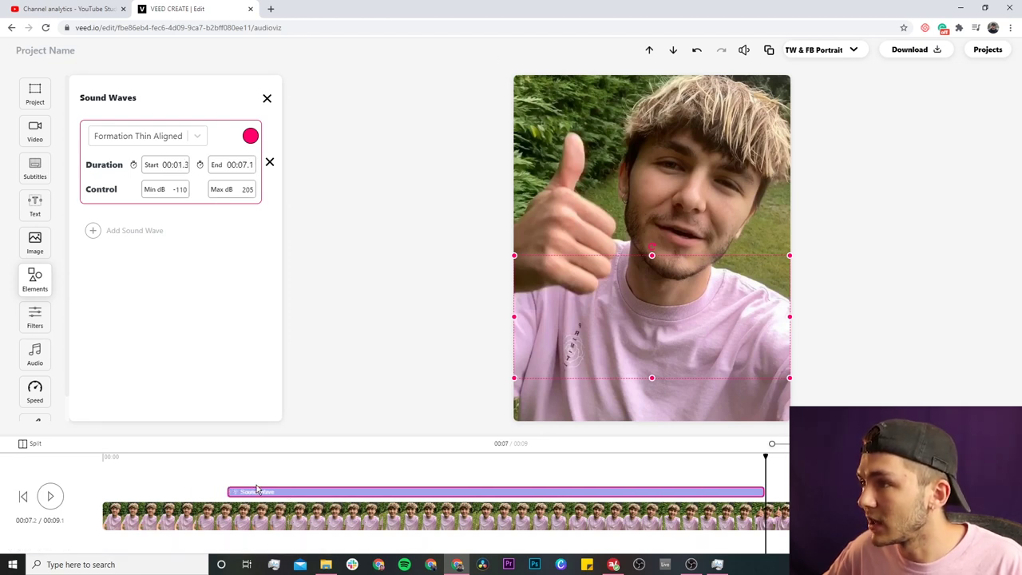
click(412, 469)
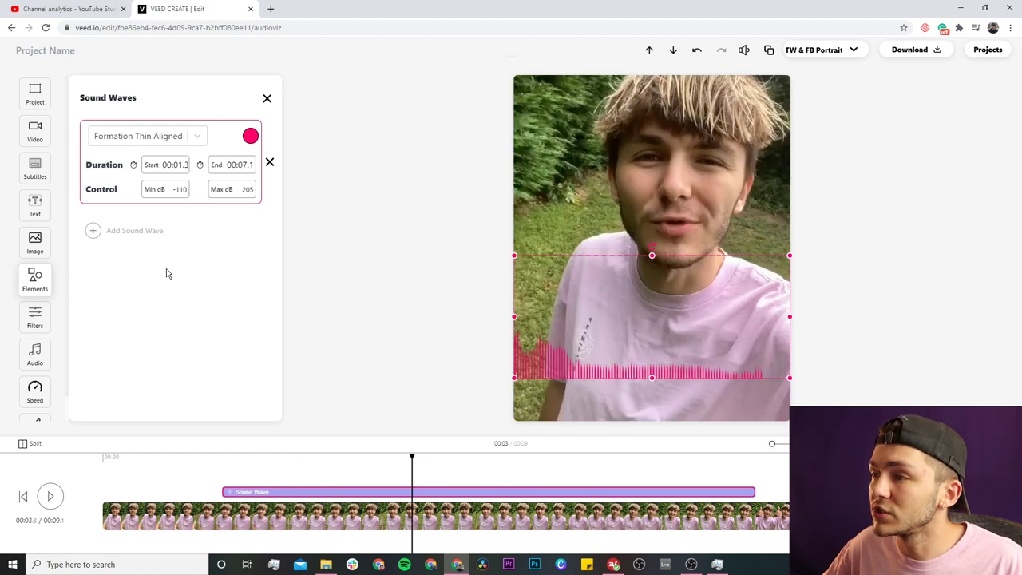
Step: Add two more sound waves and make the second a magenta Formation Aligned spectrum
click(118, 234)
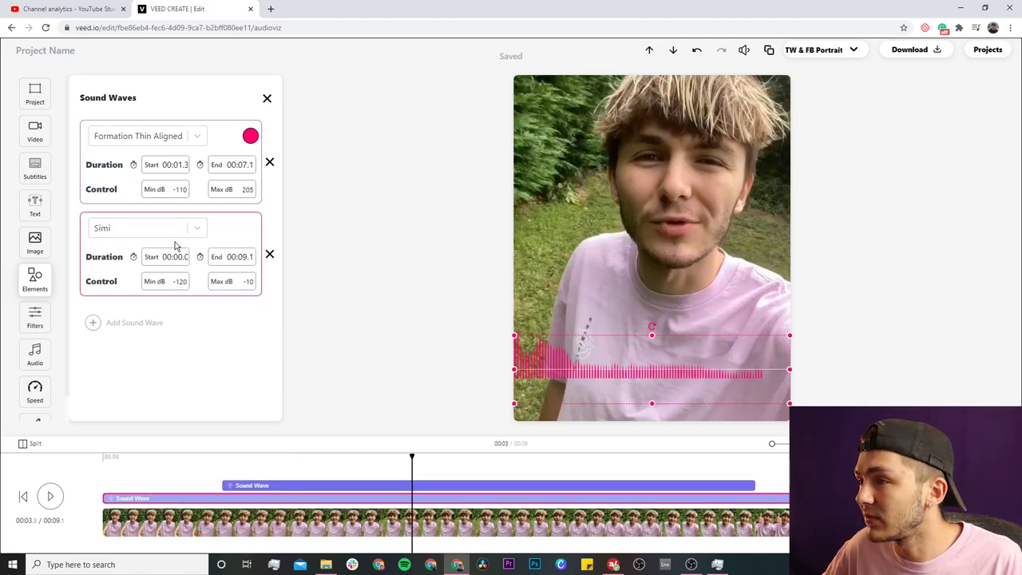
click(110, 326)
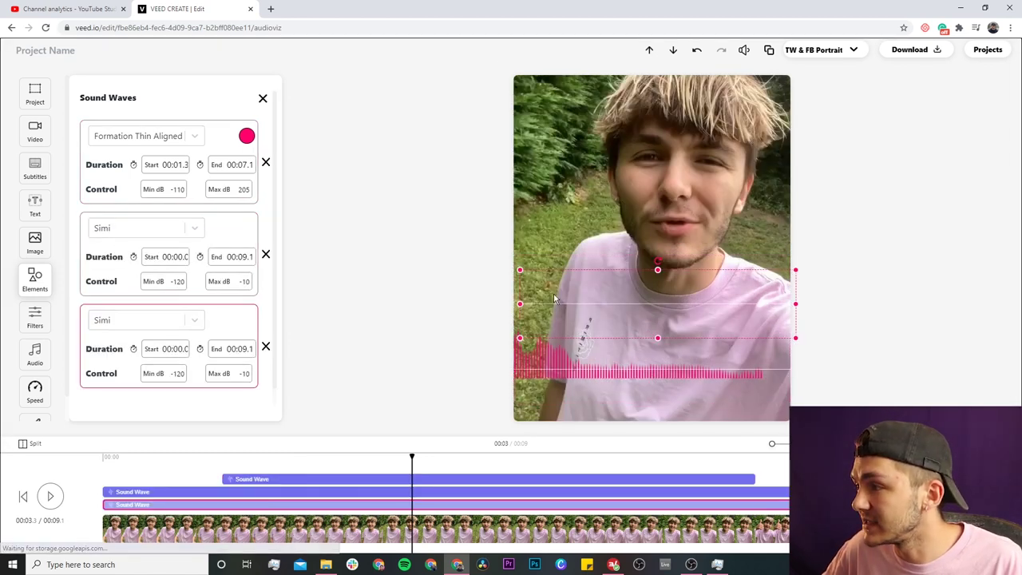
click(151, 231)
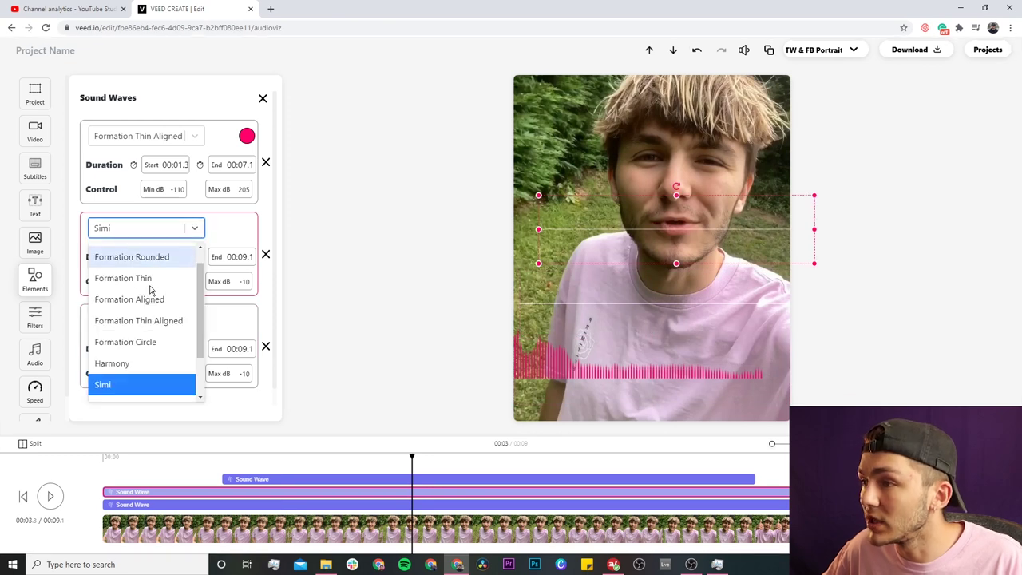
click(150, 296)
click(246, 227)
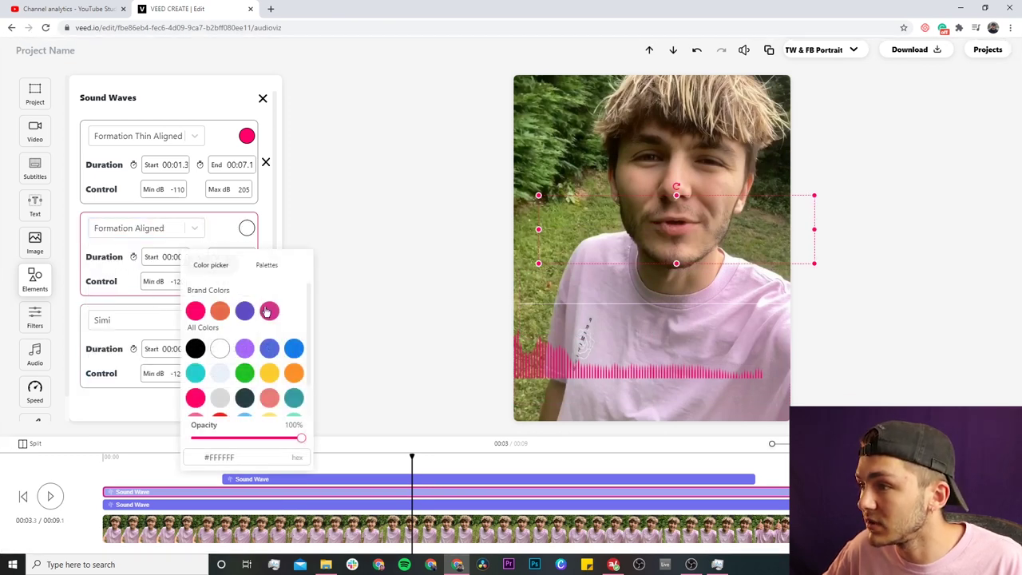
click(270, 310)
click(50, 496)
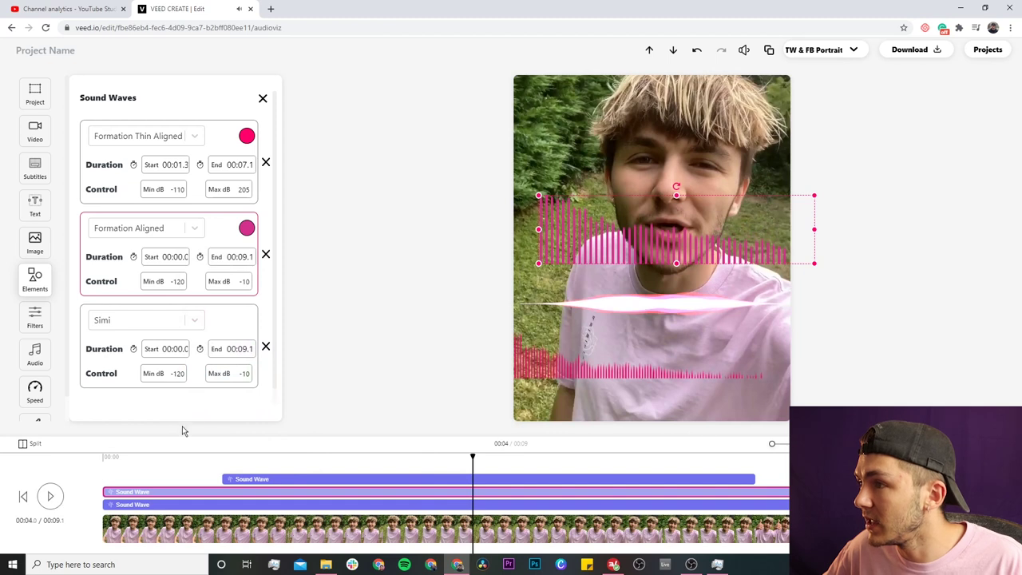